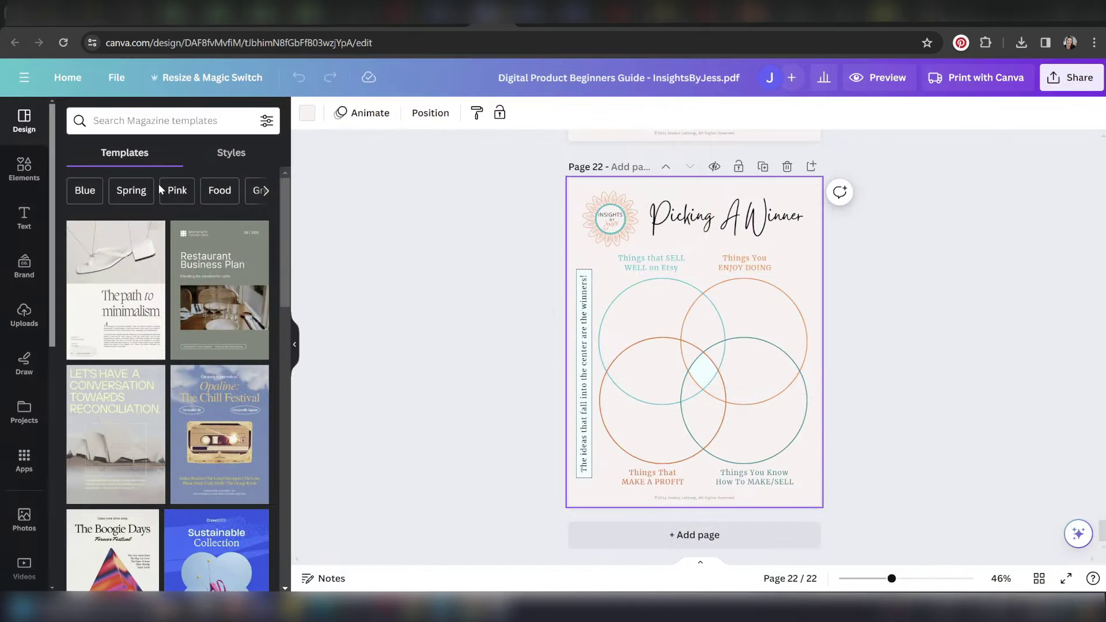
{"action": "left_click_drag", "start_coordinate": [283, 182], "coordinate": [310, 414]}
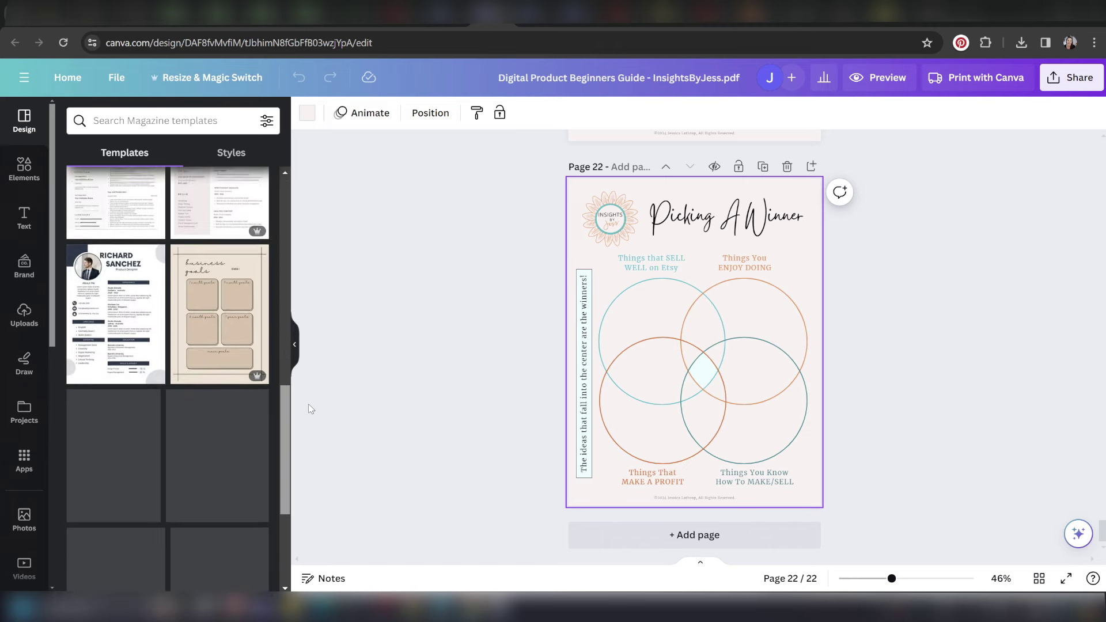
{"action": "left_click_drag", "start_coordinate": [302, 452], "coordinate": [292, 297]}
Step: Search templates for 'resume' and add the Abu-Abu Minimalist Resume as page 23
{"action": "left_click", "coordinate": [160, 121]}
{"action": "type", "text": "resume"}
{"action": "key", "text": "Return"}
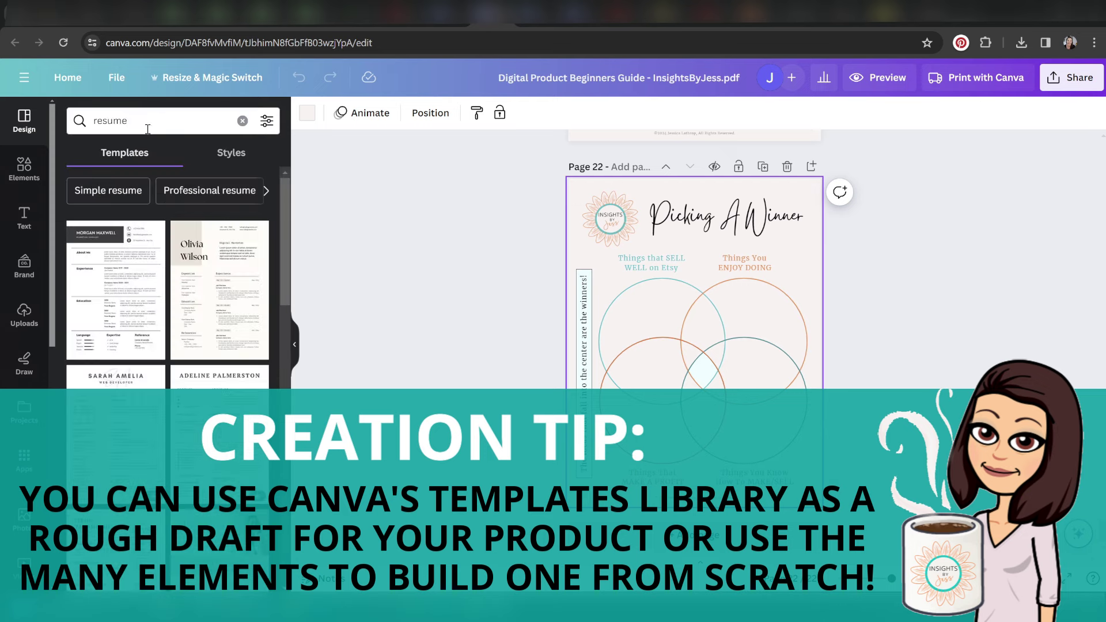
{"action": "left_click", "coordinate": [156, 298]}
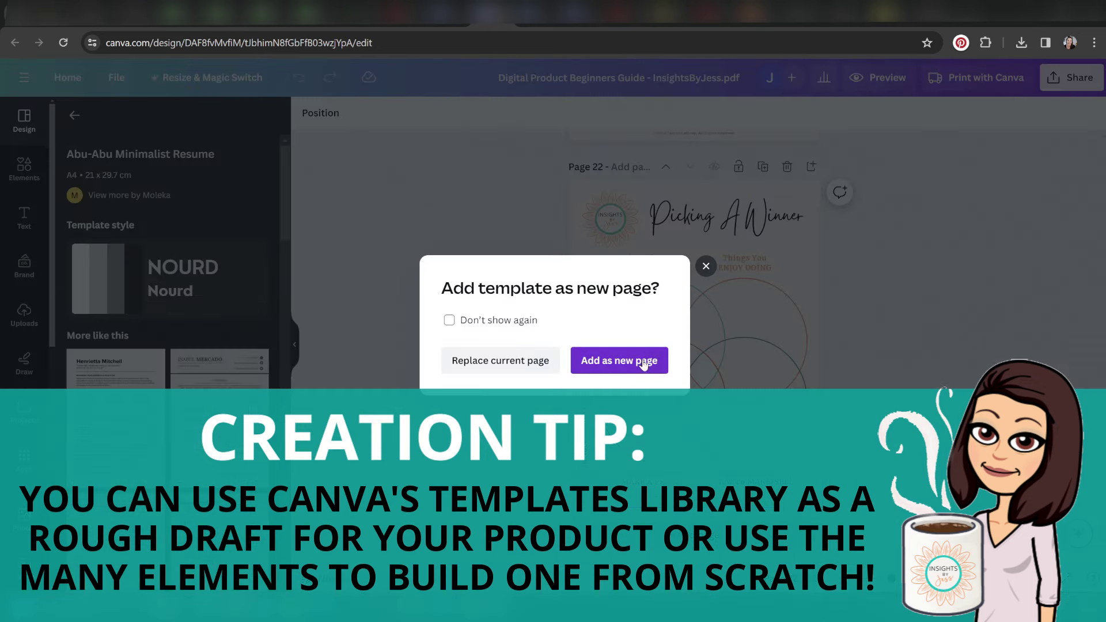
{"action": "left_click", "coordinate": [644, 364]}
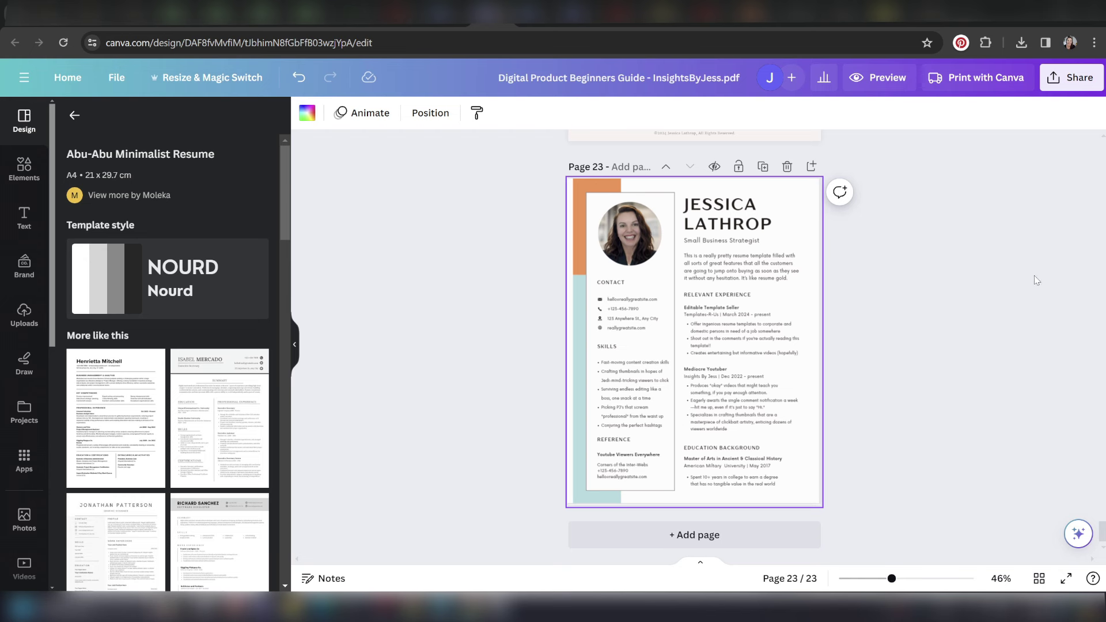
Step: Create a public template link for the resume design and copy it
{"action": "left_click", "coordinate": [1064, 88]}
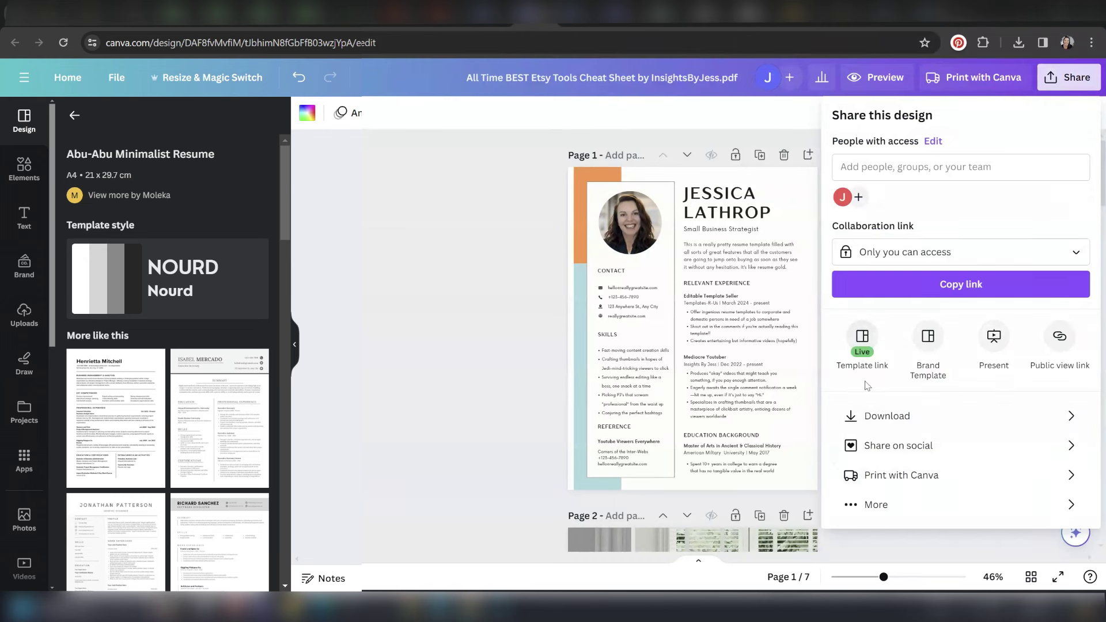
{"action": "left_click", "coordinate": [863, 336]}
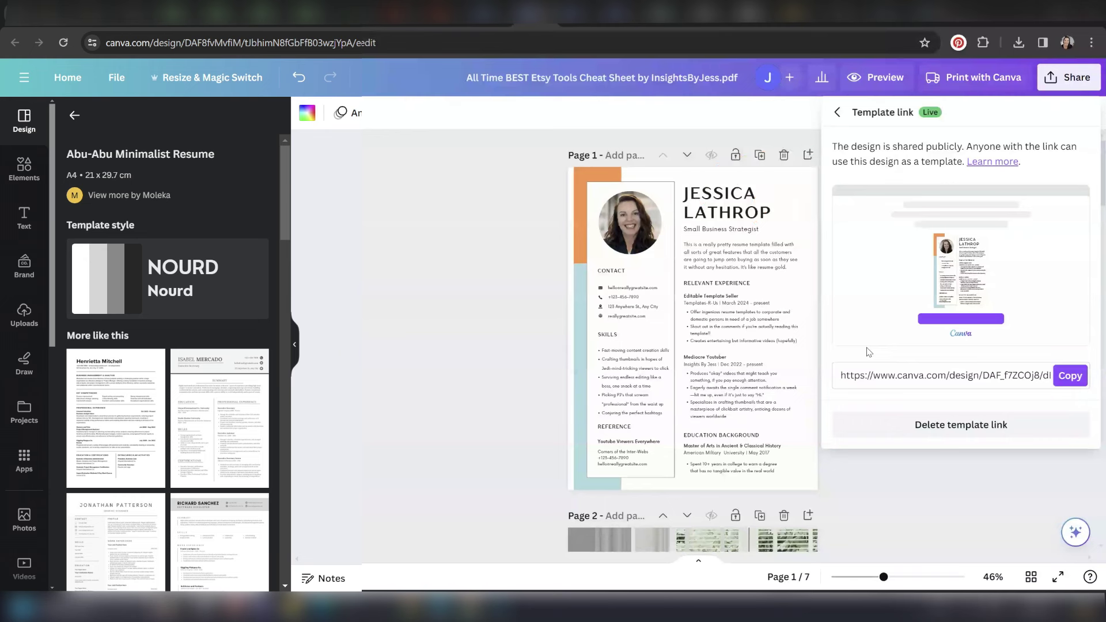
{"action": "left_click", "coordinate": [1069, 376]}
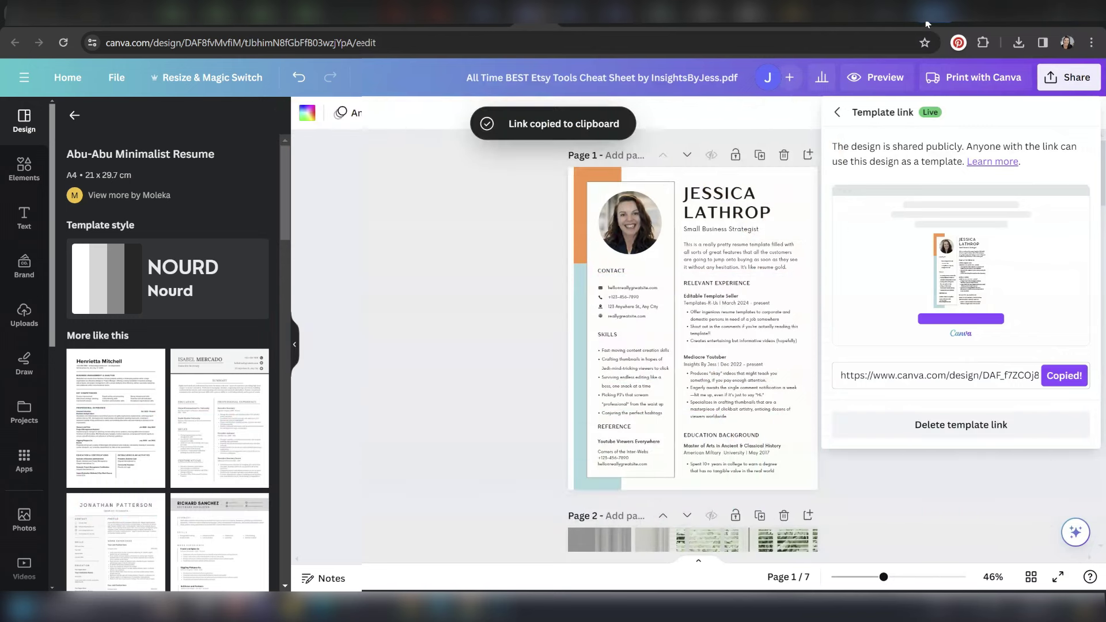
Step: Load the copied Canva template link in a new Chrome tab
{"action": "left_click", "coordinate": [926, 24]}
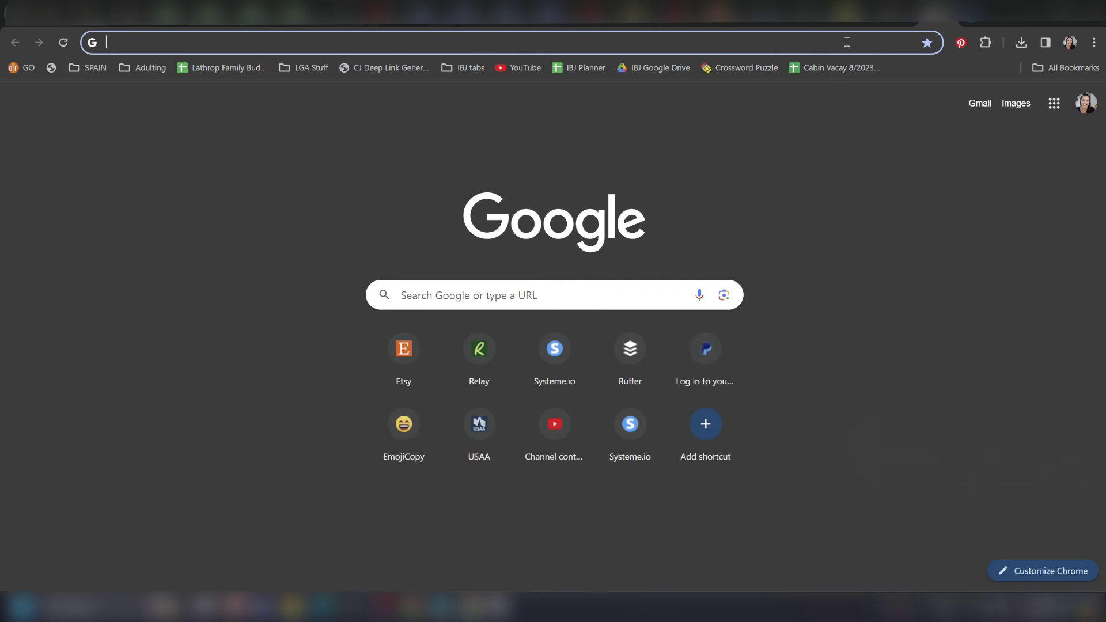
{"action": "key", "text": "ctrl+v"}
{"action": "key", "text": "Return"}
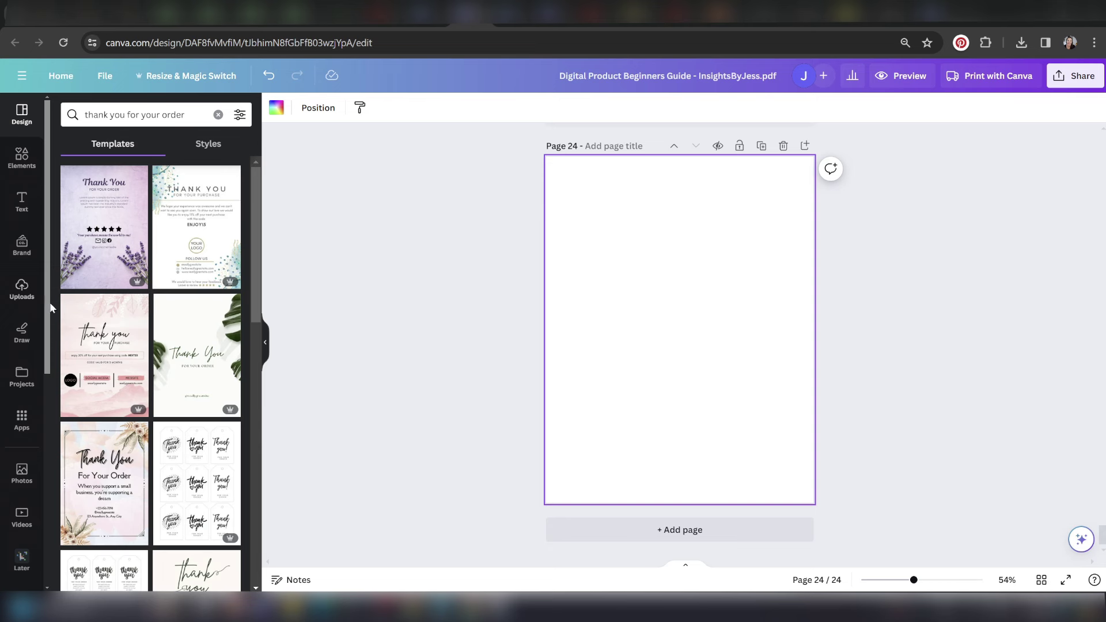
Step: Apply the cream thank-you template to page 24 and rewrite its paragraph as two centred lines
{"action": "mouse_move", "coordinate": [196, 226]}
{"action": "left_click", "coordinate": [167, 219]}
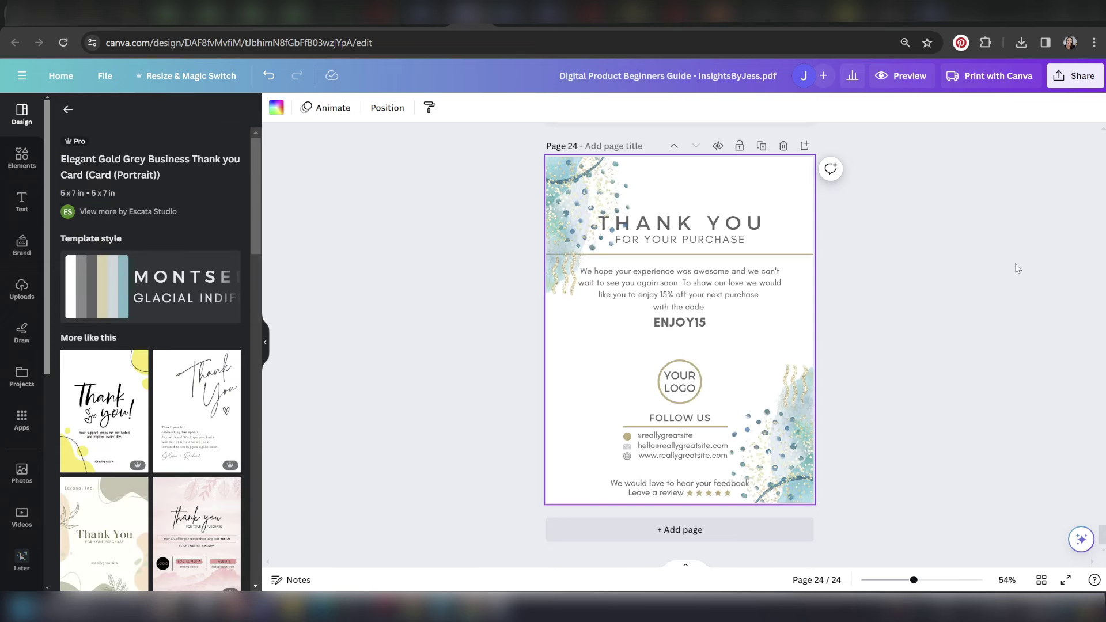
{"action": "key", "text": "ctrl+z"}
{"action": "scroll", "coordinate": [256, 311], "scroll_direction": "down", "scroll_amount": 1}
{"action": "left_click_drag", "start_coordinate": [257, 312], "coordinate": [282, 401]}
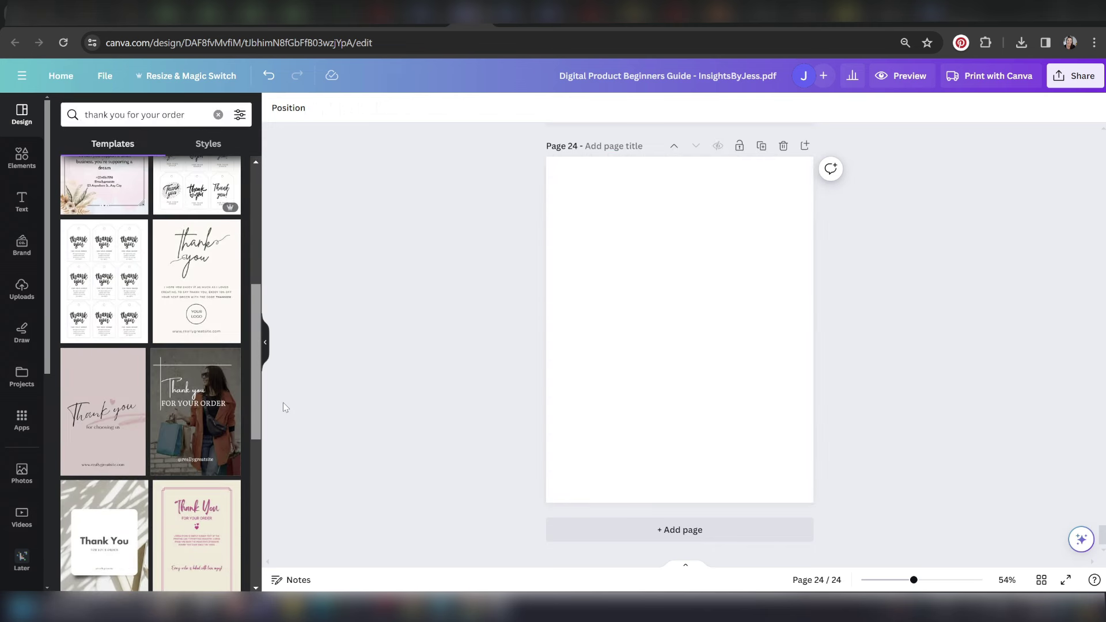
{"action": "left_click", "coordinate": [187, 297]}
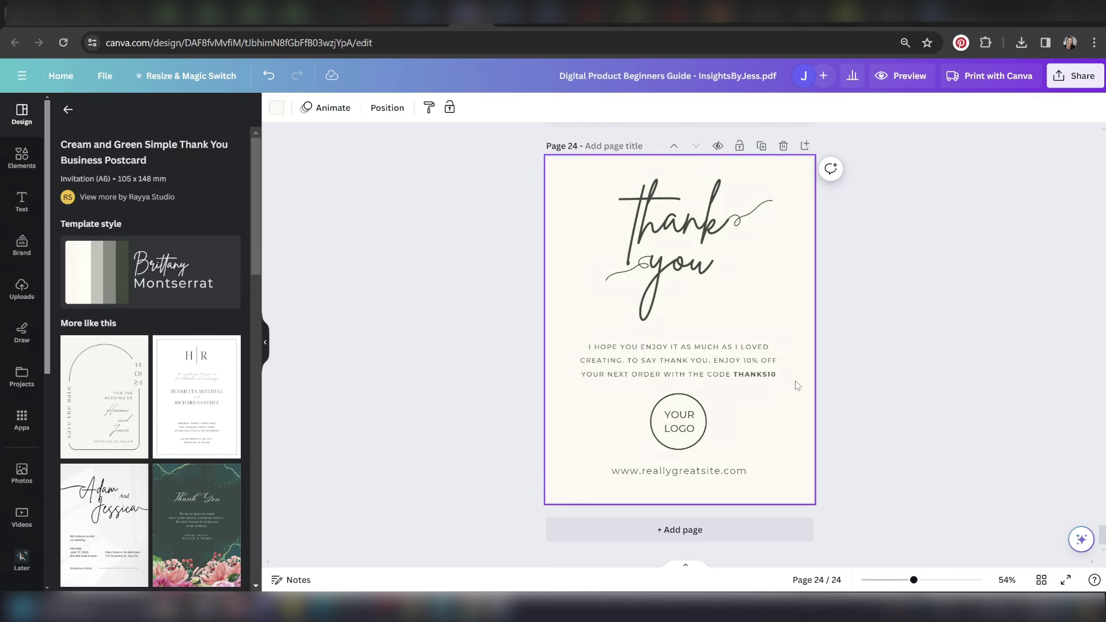
{"action": "left_click", "coordinate": [679, 349]}
{"action": "triple_click", "coordinate": [677, 347]}
{"action": "key", "text": "ctrl+a"}
{"action": "type", "text": "to access your"}
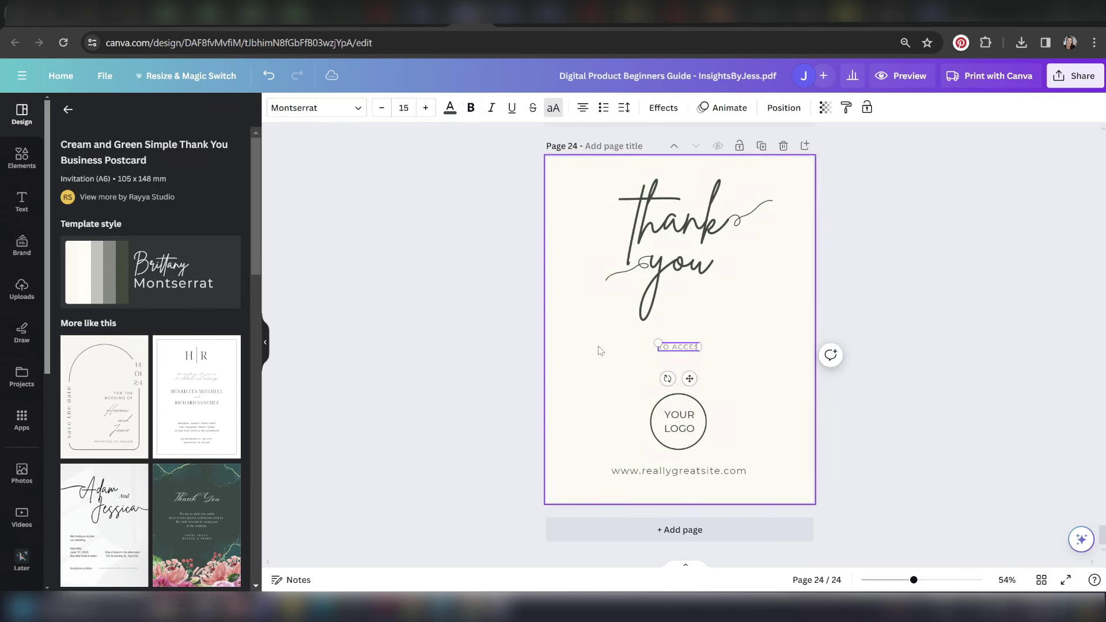
{"action": "type", "text": " editable template"}
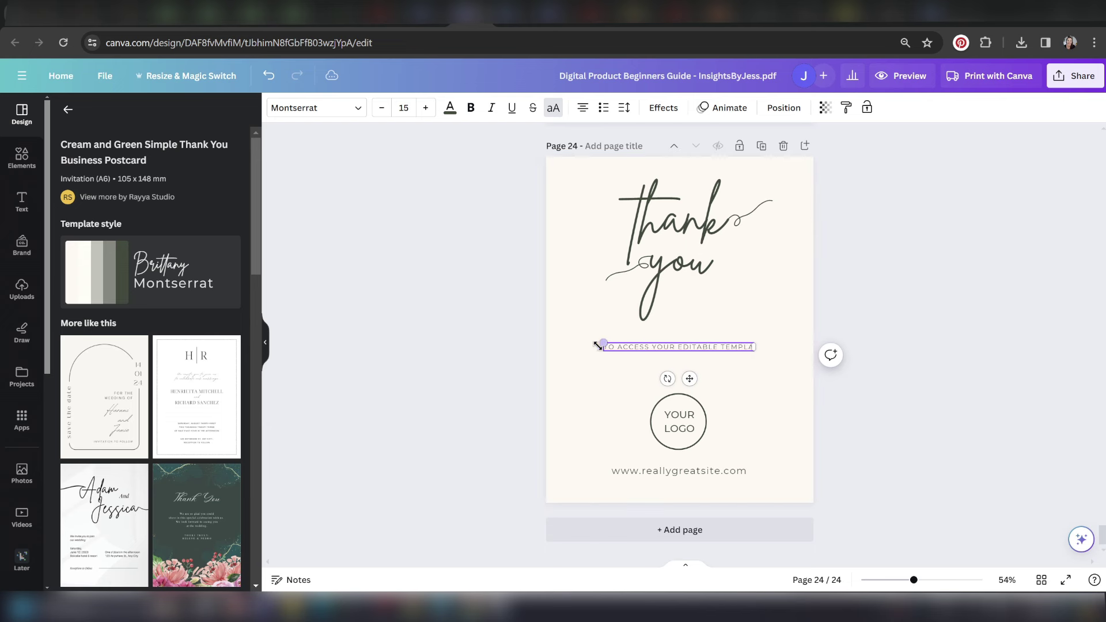
{"action": "type", "text": ", please click this link"}
{"action": "left_click_drag", "start_coordinate": [547, 356], "coordinate": [642, 353]}
{"action": "left_click", "coordinate": [633, 415]}
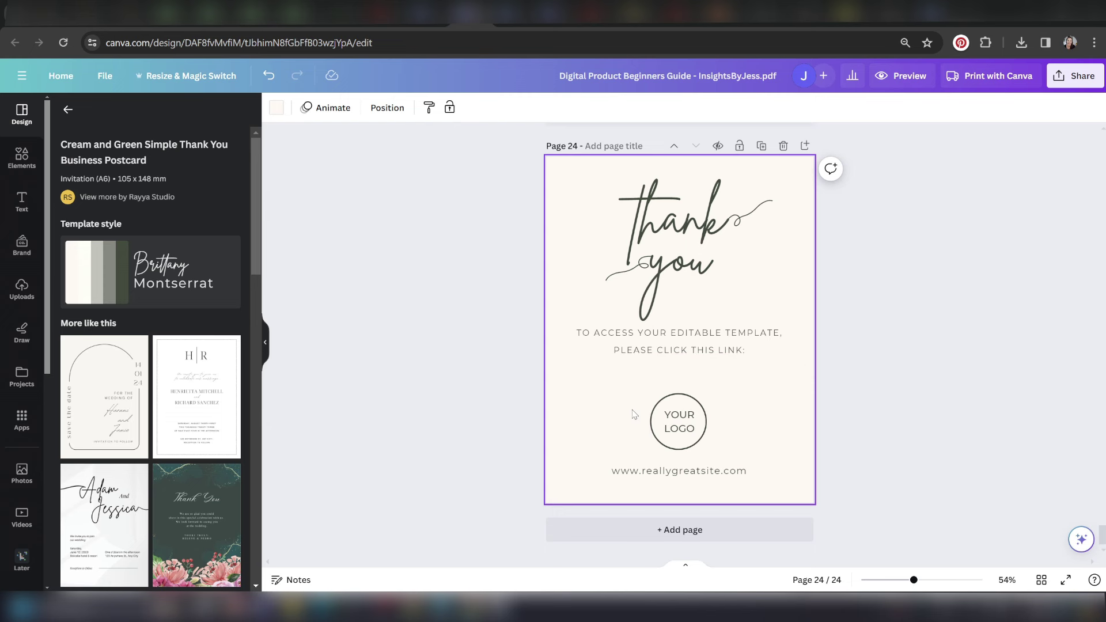
Step: Hyperlink the words 'CLICK THIS LINK' to the copied template URL
{"action": "left_click_drag", "start_coordinate": [659, 349], "coordinate": [757, 347]}
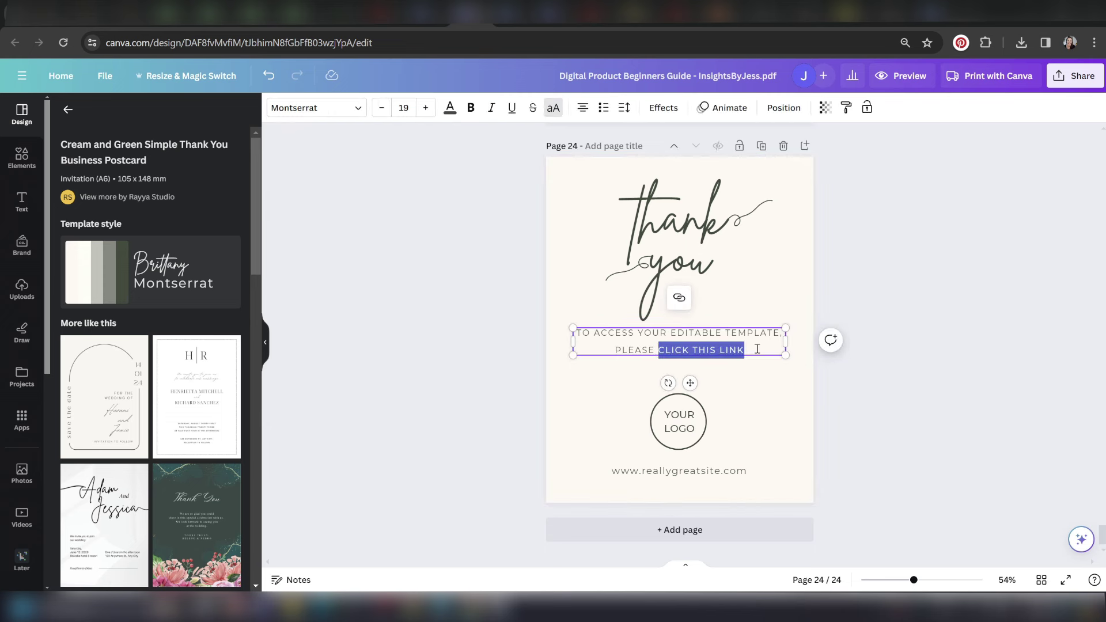
{"action": "left_click", "coordinate": [679, 299]}
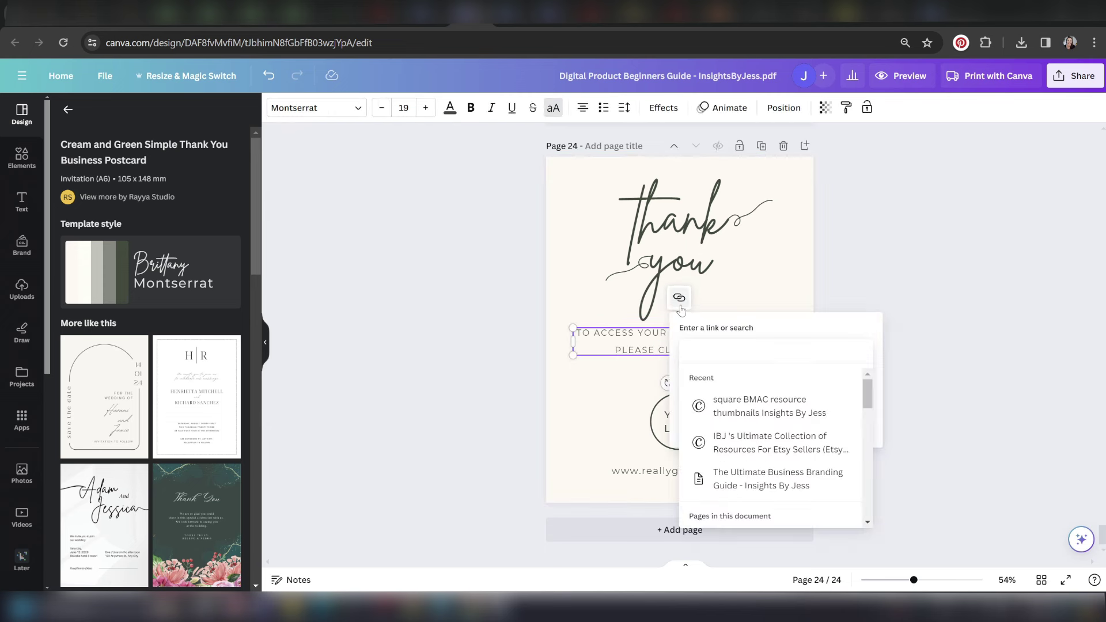
{"action": "key", "text": "ctrl+v"}
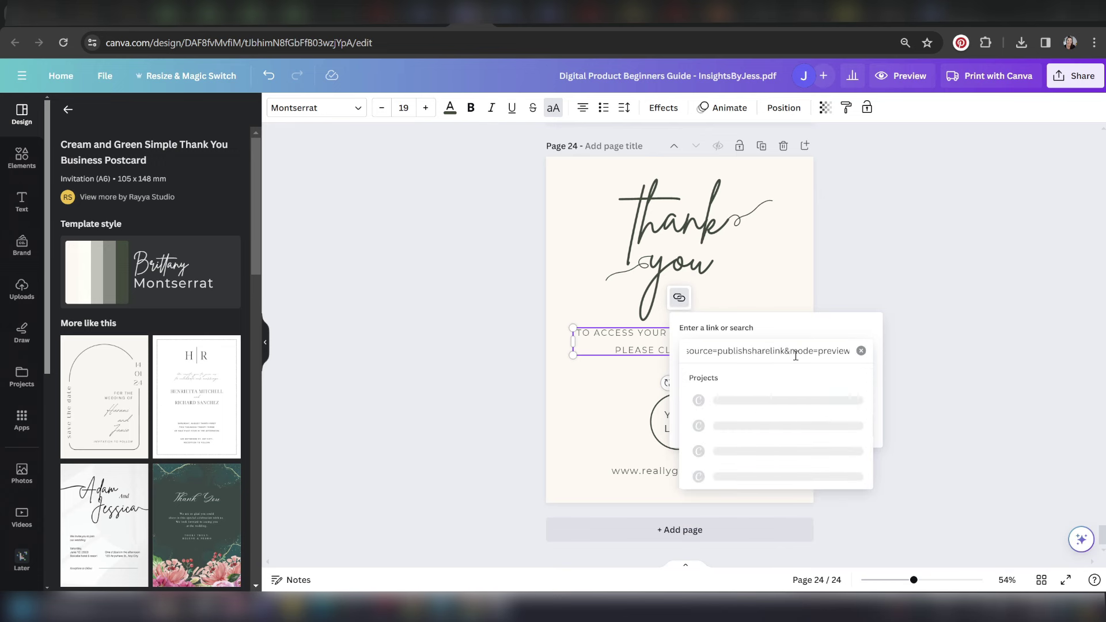
{"action": "key", "text": "Return"}
{"action": "left_click", "coordinate": [897, 478]}
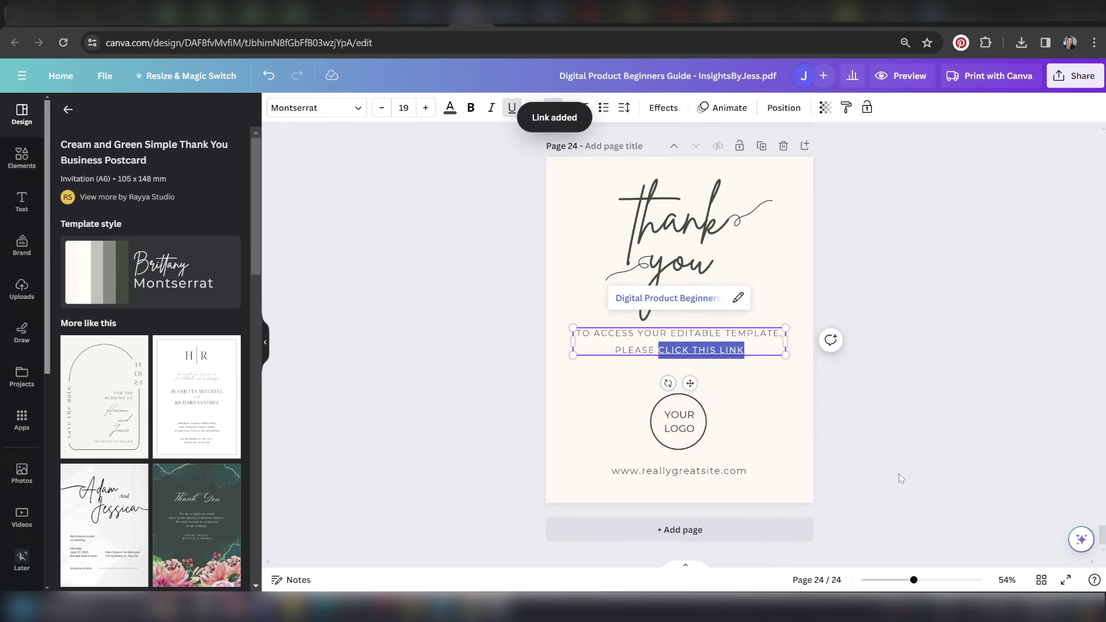
{"action": "left_click", "coordinate": [905, 450]}
Step: Download only page 24 as a PDF Standard file
{"action": "left_click", "coordinate": [1055, 80]}
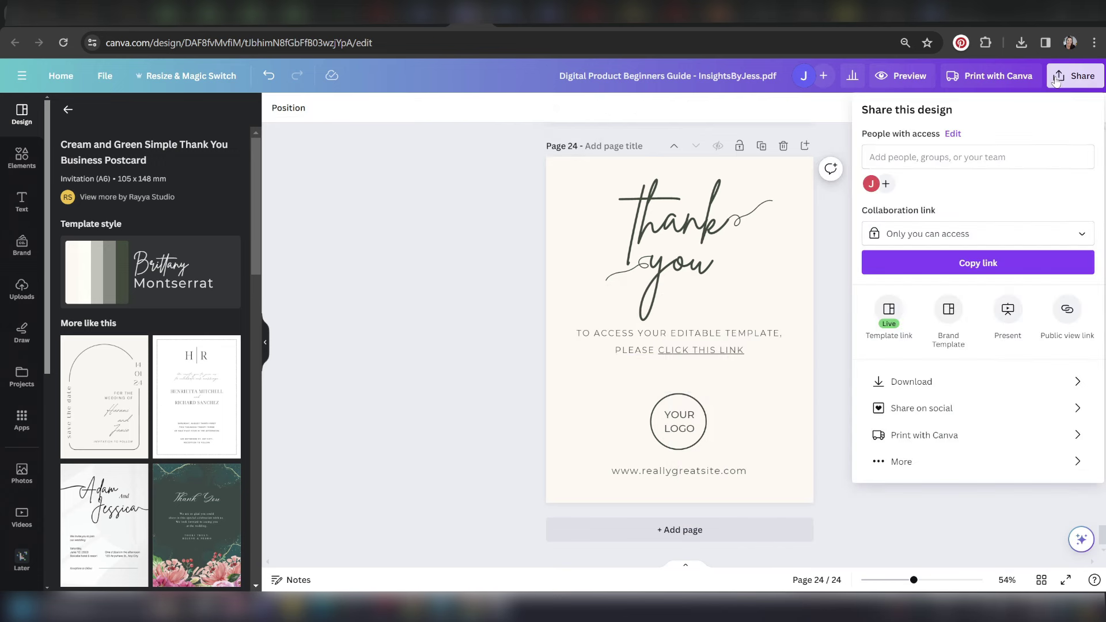
{"action": "left_click", "coordinate": [995, 385]}
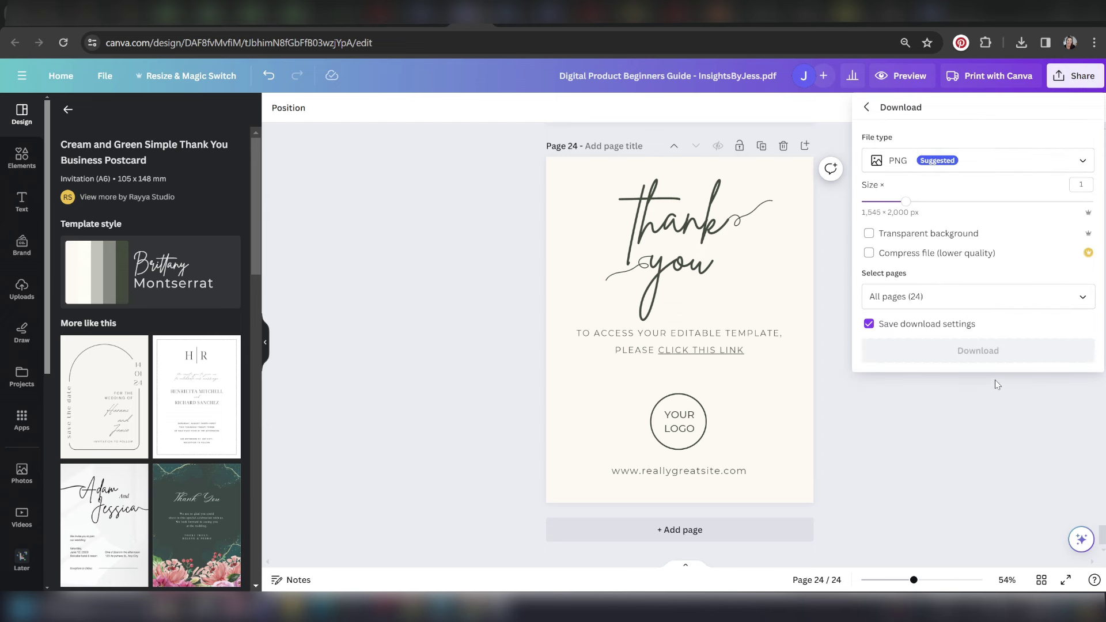
{"action": "left_click", "coordinate": [959, 160]}
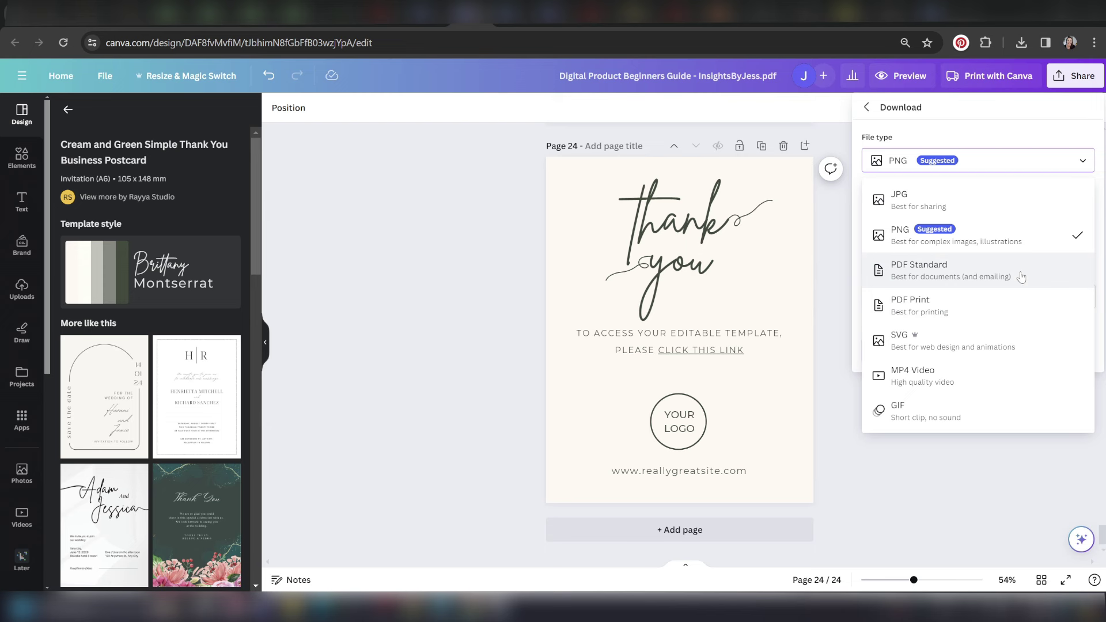
{"action": "left_click", "coordinate": [1021, 276]}
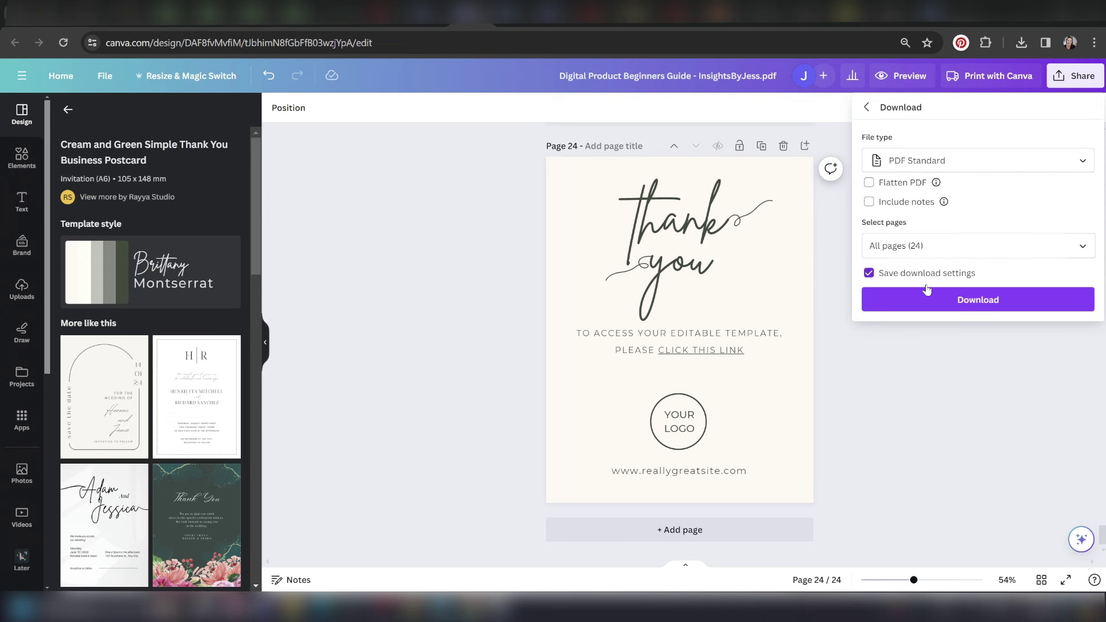
{"action": "left_click", "coordinate": [1081, 247]}
{"action": "left_click", "coordinate": [1072, 279]}
{"action": "scroll", "coordinate": [1036, 346], "scroll_direction": "down", "scroll_amount": 10}
{"action": "scroll", "coordinate": [1071, 380], "scroll_direction": "down", "scroll_amount": 2}
{"action": "left_click", "coordinate": [1071, 392]}
{"action": "left_click", "coordinate": [1056, 435]}
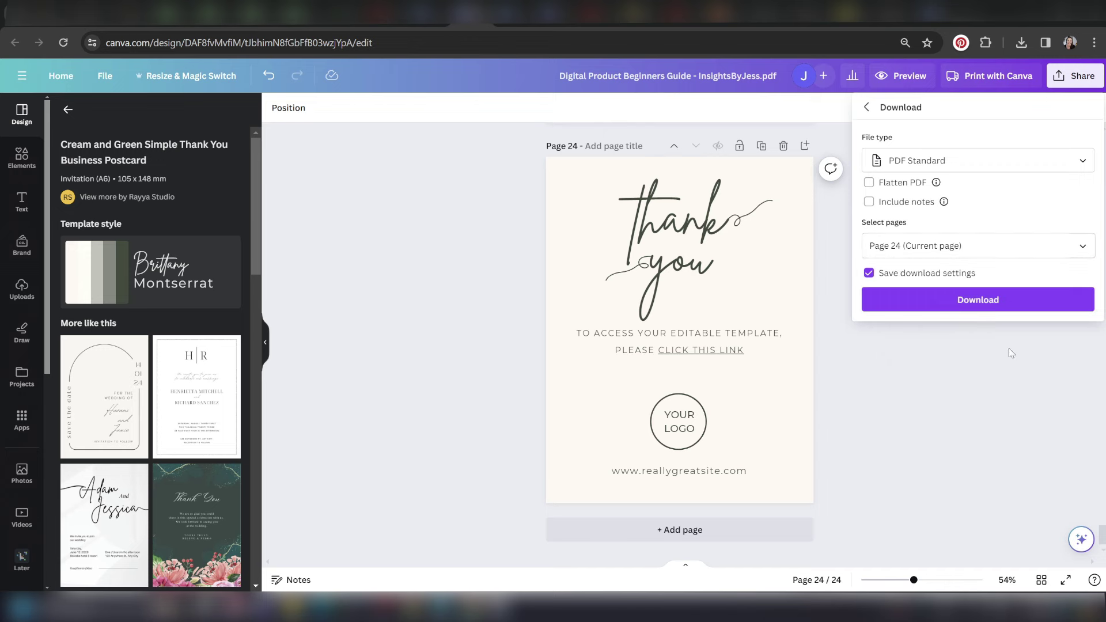
{"action": "left_click", "coordinate": [1007, 303]}
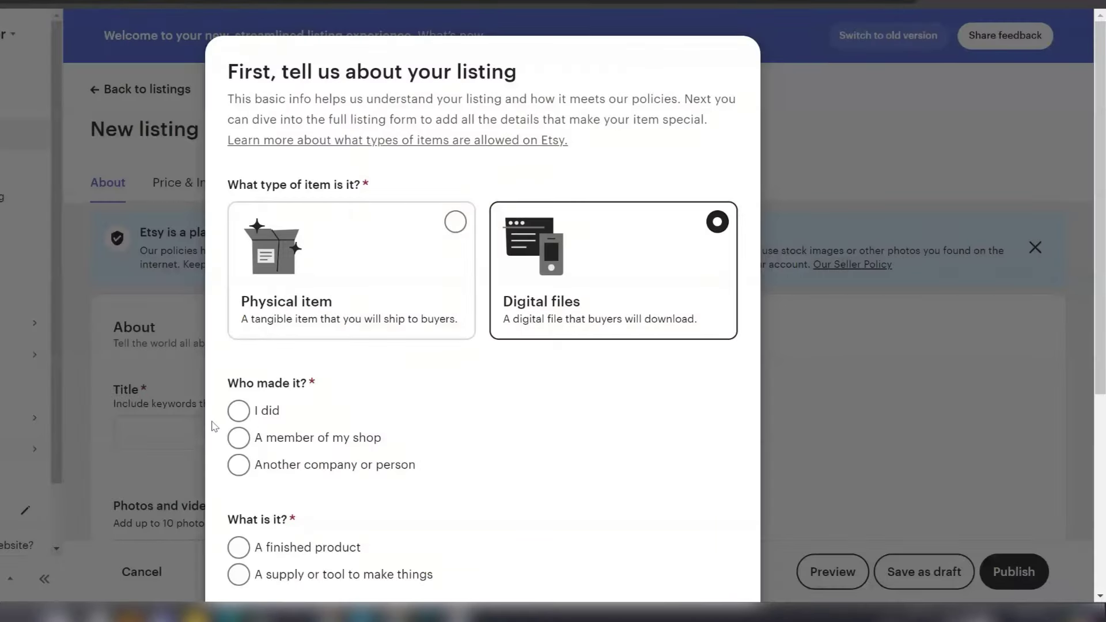
Step: Mark the listing as made by me, a finished product, made 2020 - 2024
{"action": "left_click", "coordinate": [238, 411]}
{"action": "left_click", "coordinate": [238, 547]}
{"action": "scroll", "coordinate": [504, 485], "scroll_direction": "down", "scroll_amount": 3}
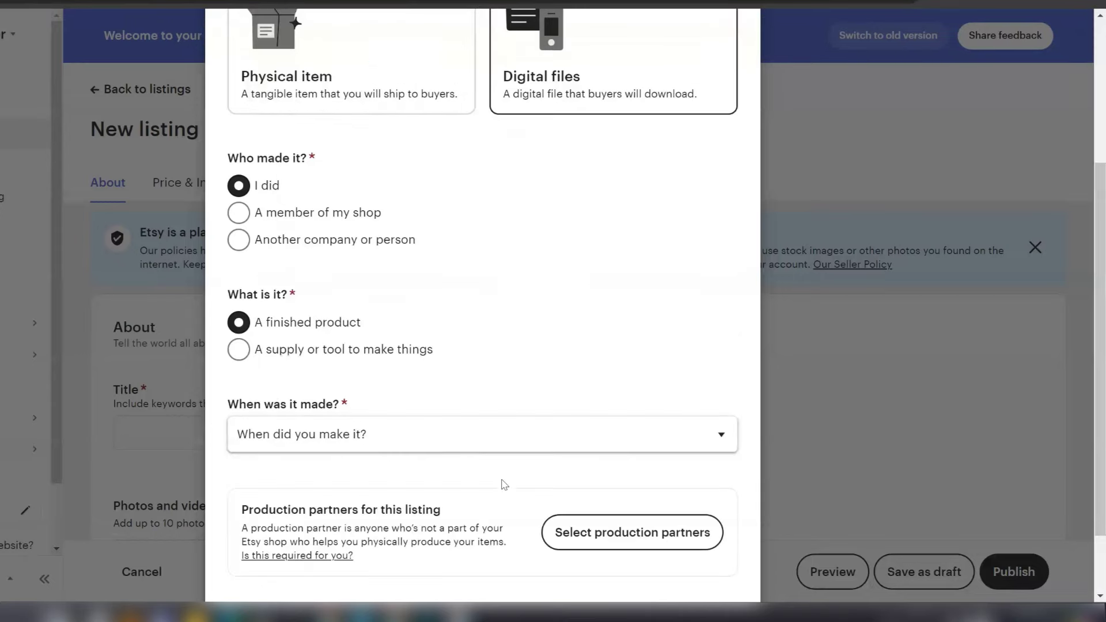
{"action": "left_click", "coordinate": [452, 436]}
{"action": "left_click", "coordinate": [328, 185]}
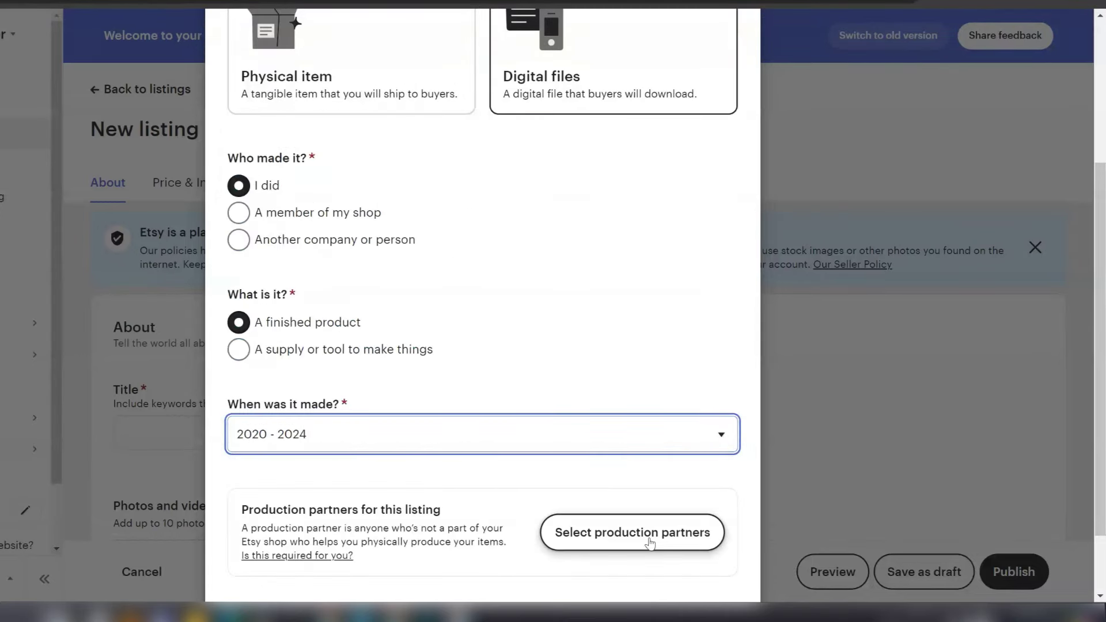
{"action": "scroll", "coordinate": [647, 544], "scroll_direction": "down", "scroll_amount": 2}
Step: Attach the How To Access Your Editable Template PDF as the listing's digital file
{"action": "left_click", "coordinate": [706, 542]}
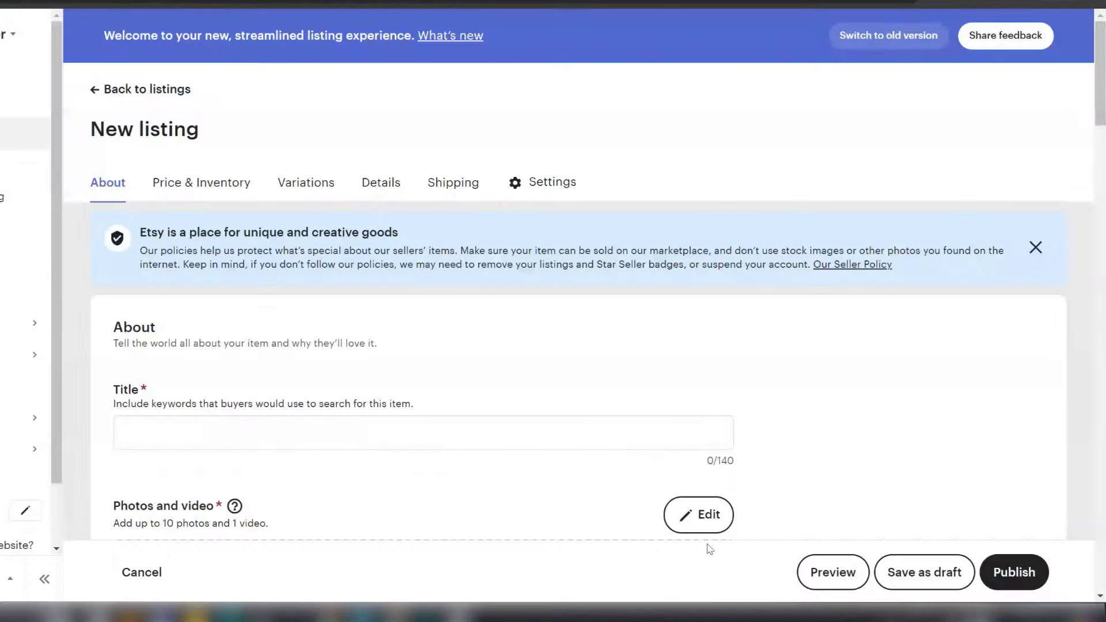
{"action": "left_click_drag", "start_coordinate": [1102, 121], "coordinate": [1103, 222]}
{"action": "left_click", "coordinate": [431, 291]}
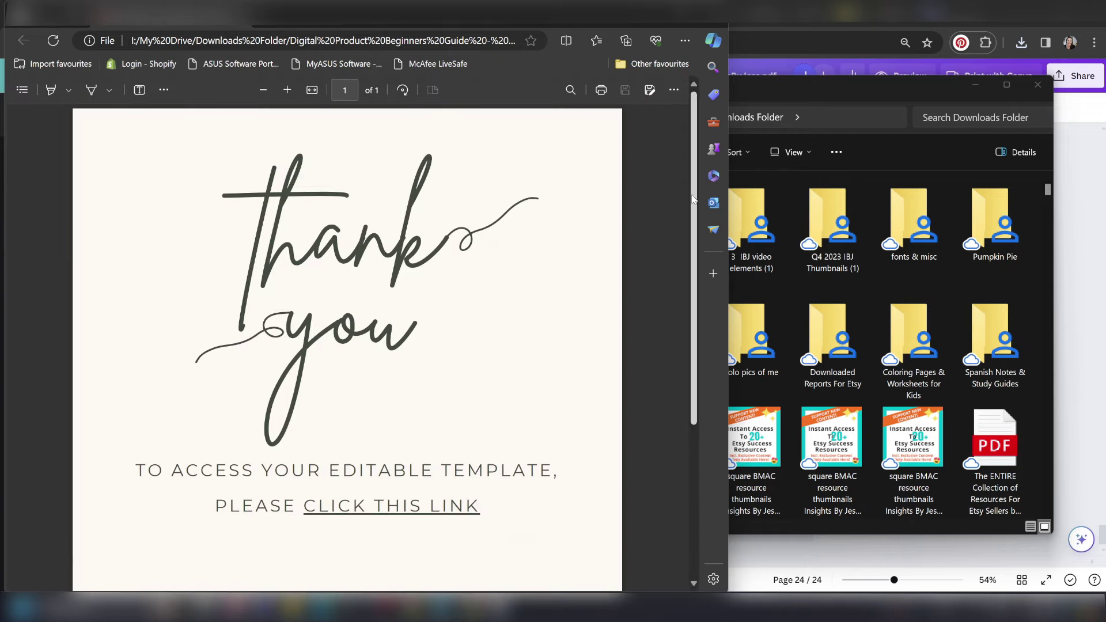
{"action": "scroll", "coordinate": [699, 405], "scroll_direction": "down", "scroll_amount": 3}
{"action": "scroll", "coordinate": [699, 405], "scroll_direction": "up", "scroll_amount": 3}
{"action": "left_click", "coordinate": [263, 90]}
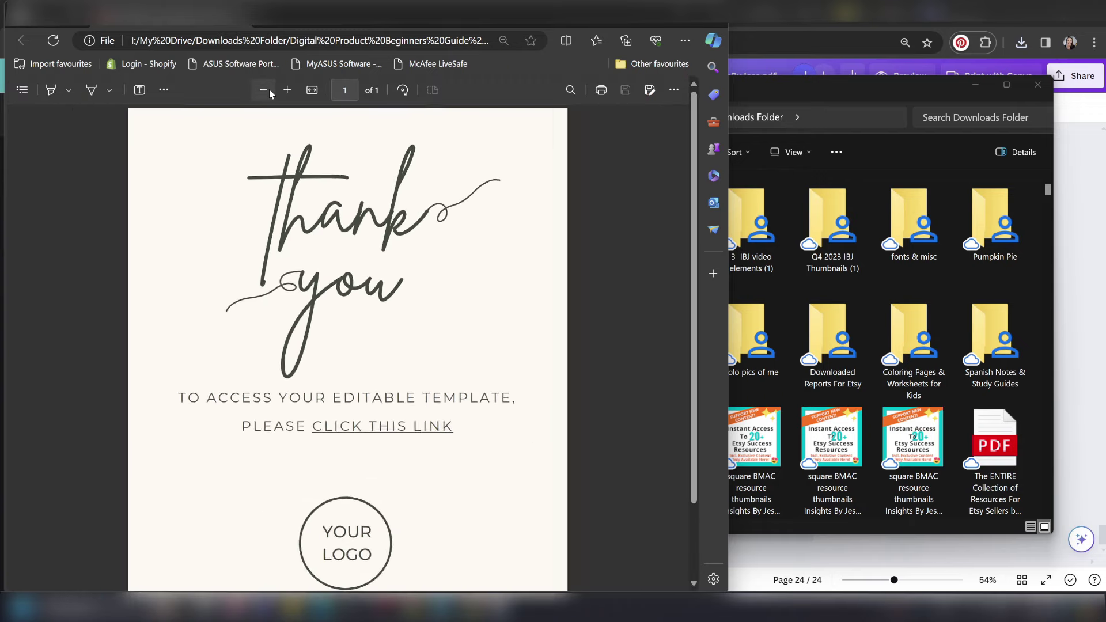
Step: Follow the PDF's 'CLICK THIS LINK' to the shared Canva resume template page
{"action": "left_click", "coordinate": [401, 411]}
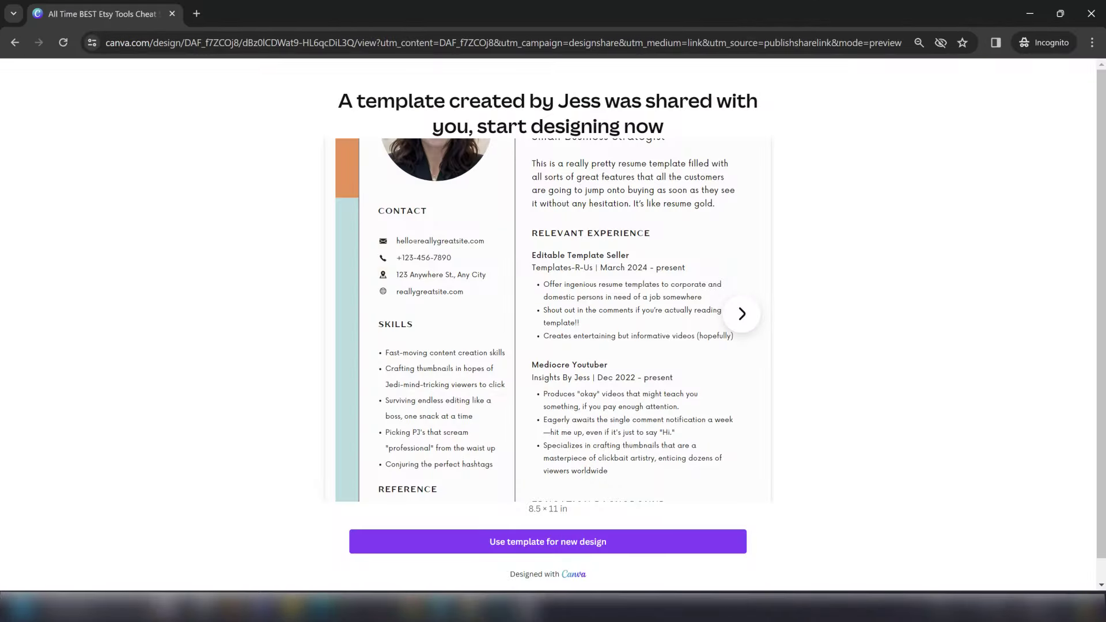